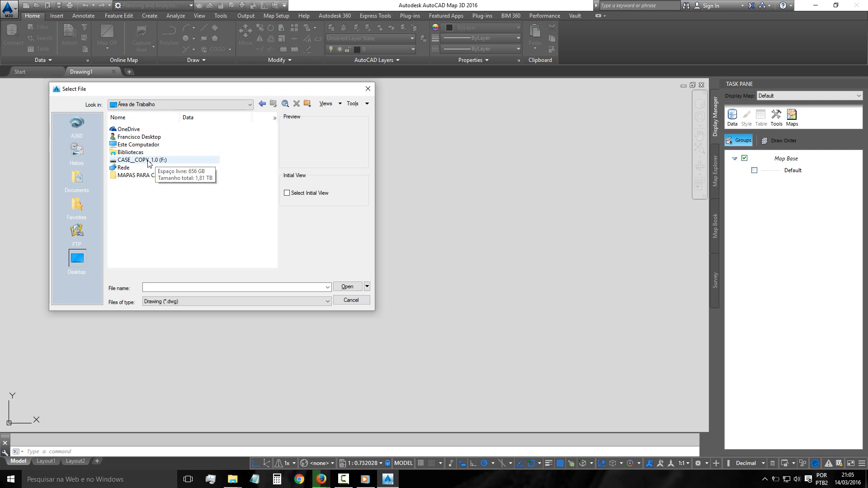
Step: Open the SERRA - 2 drawing from Este Computador > Documentos
double_click(136, 144)
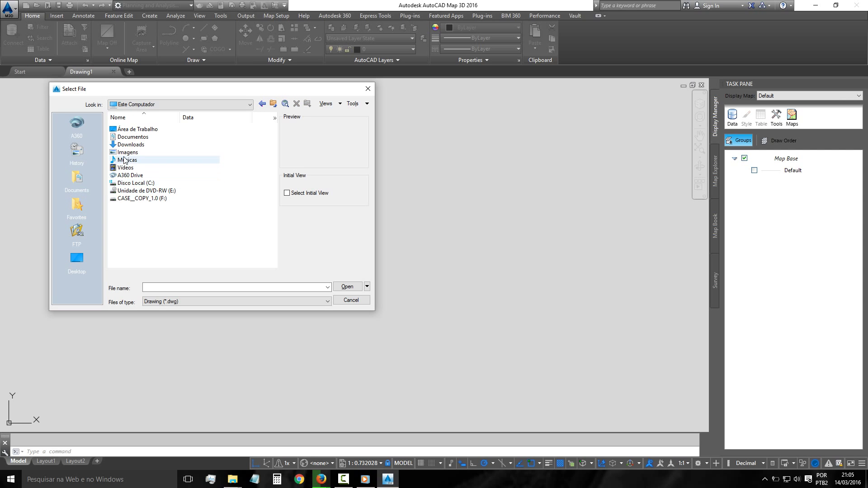
left_click(132, 137)
double_click(133, 137)
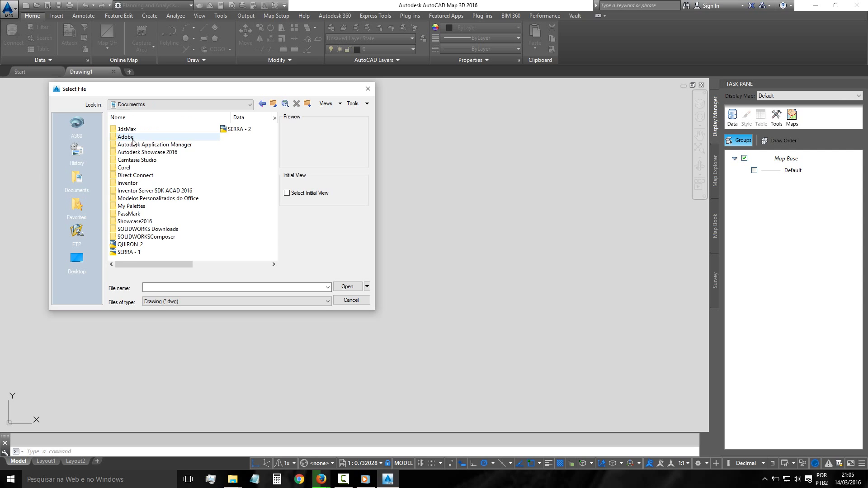
left_click(236, 129)
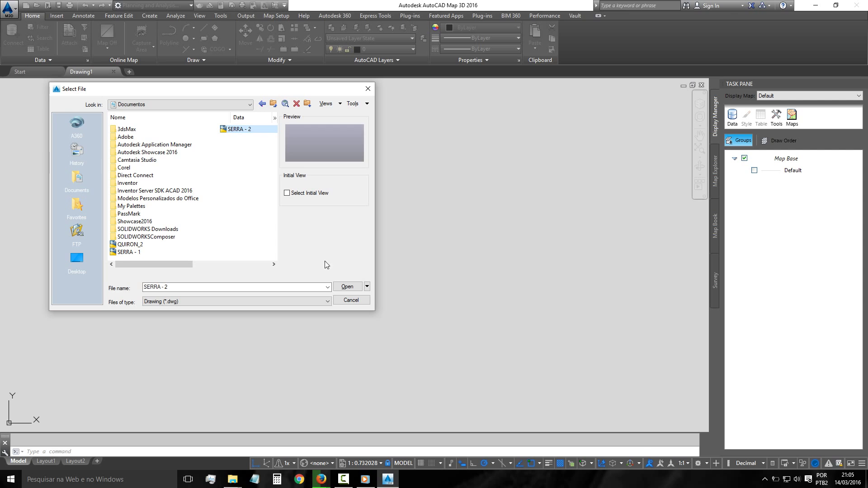
left_click(339, 285)
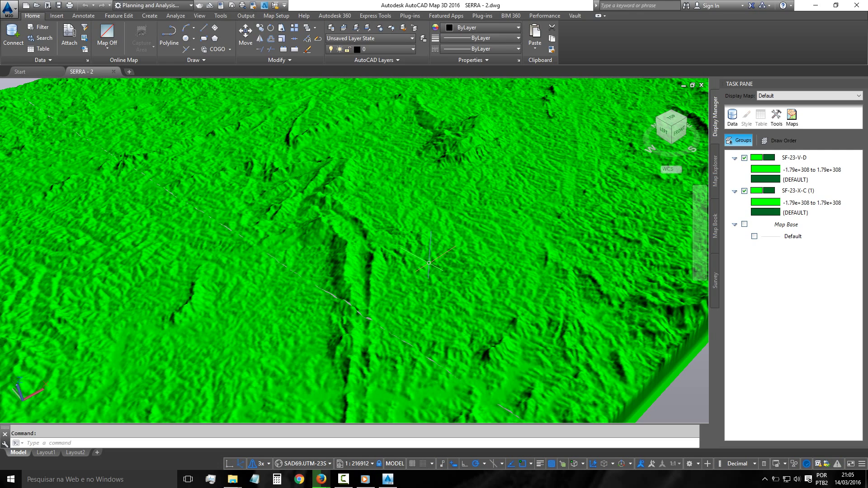
Step: Zoom out and return to the Home view of the whole relief, then select the SF-23-V-D layer
scroll(432, 276, "down", 1)
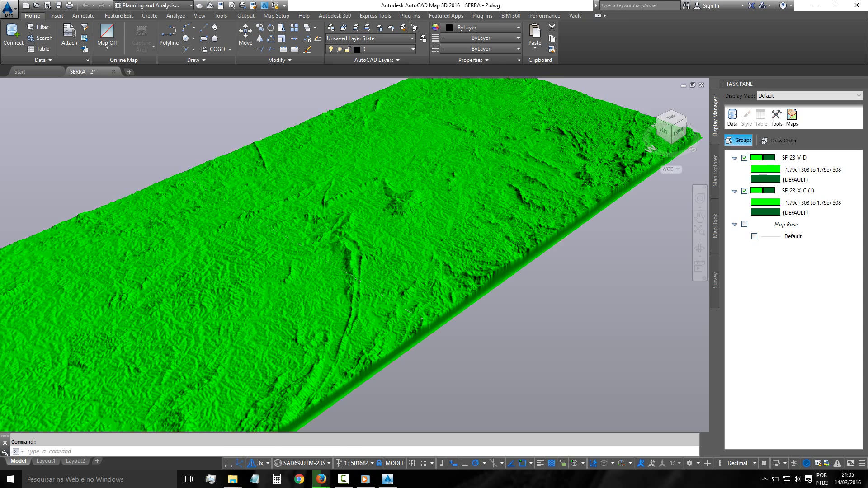
scroll(433, 277, "down", 1)
scroll(381, 231, "down", 1)
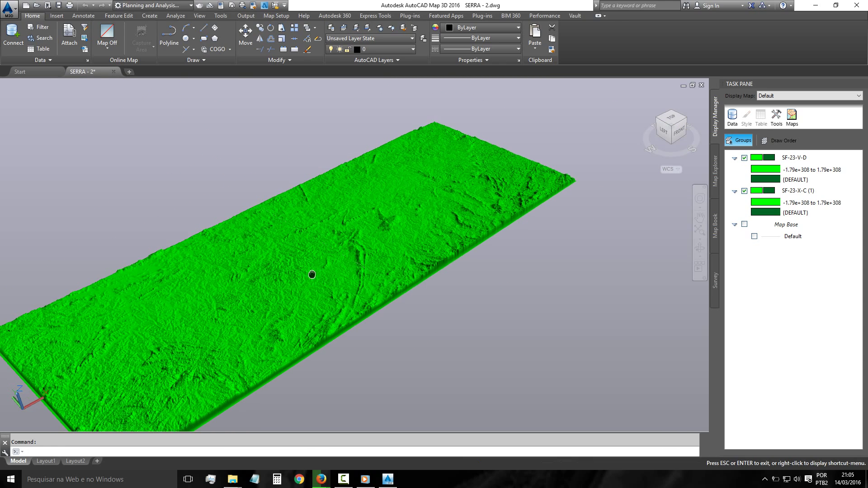
middle_click_drag(303, 273, 330, 253)
scroll(346, 261, "down", 1)
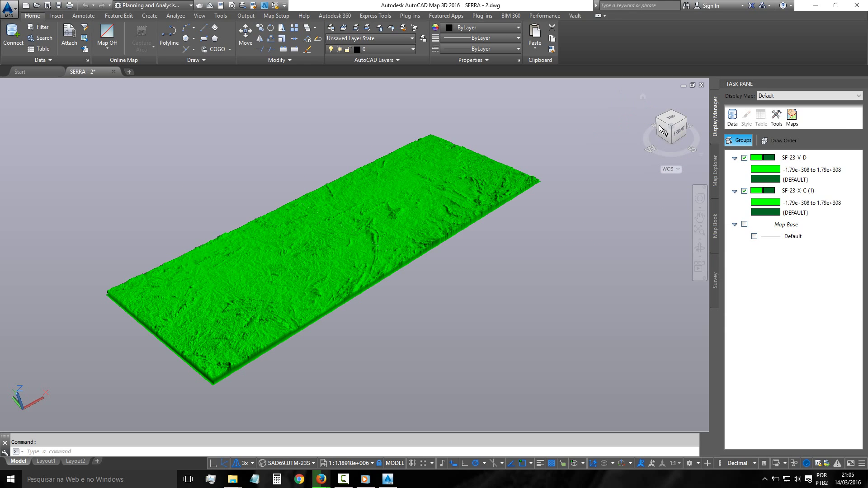
left_click(643, 97)
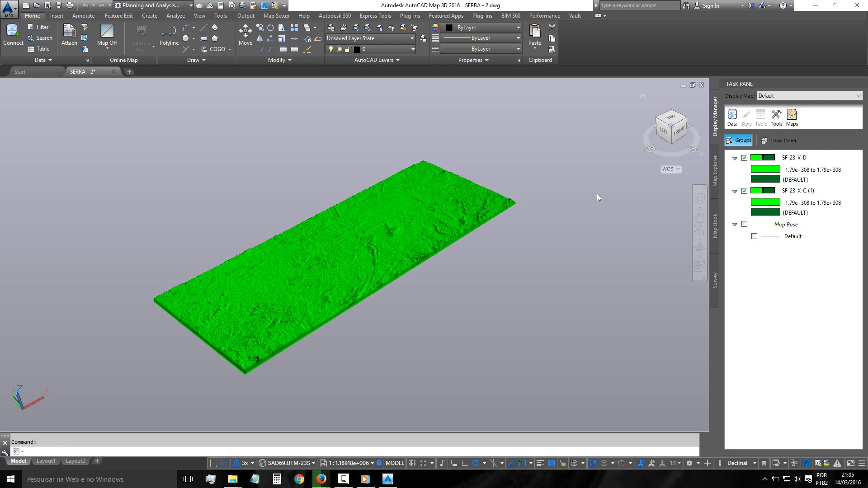
scroll(305, 325, "up", 1)
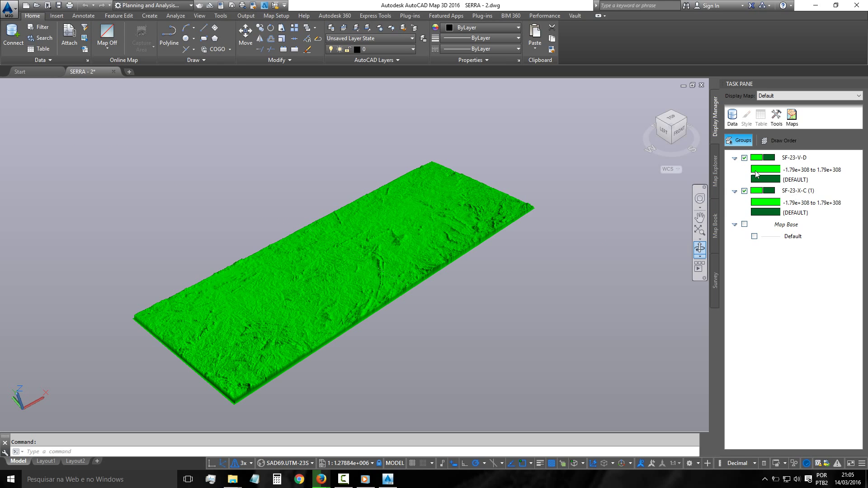
left_click(794, 157)
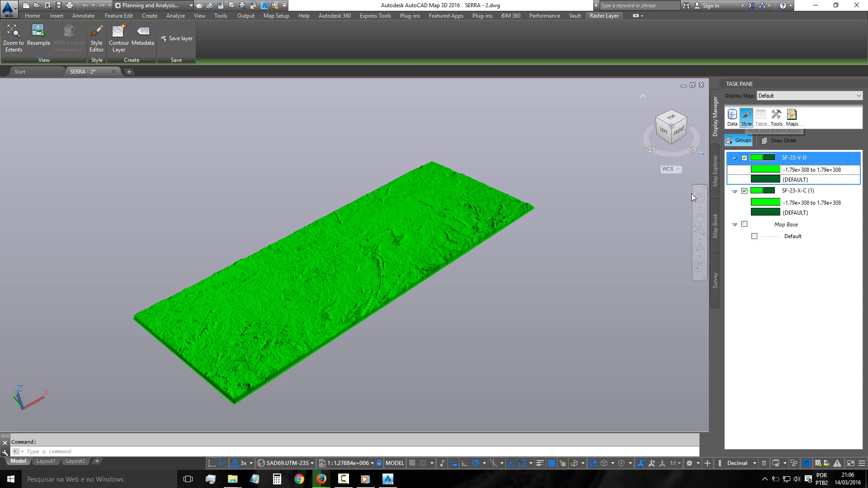
Step: Open the Style Editor for the SF-23-V-D raster
left_click(746, 120)
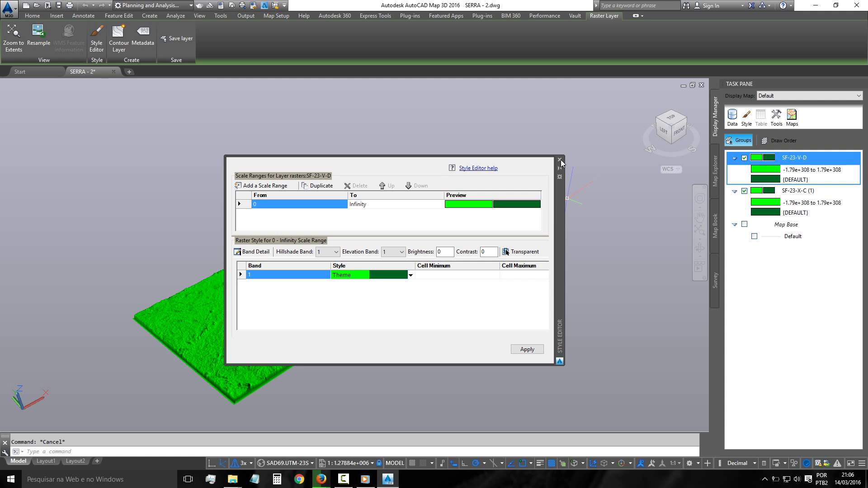
left_click(560, 160)
left_click(760, 170)
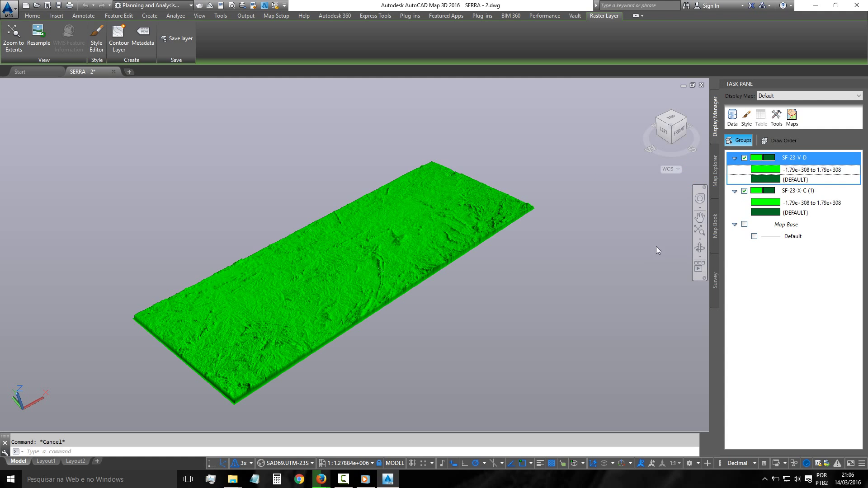
double_click(765, 169)
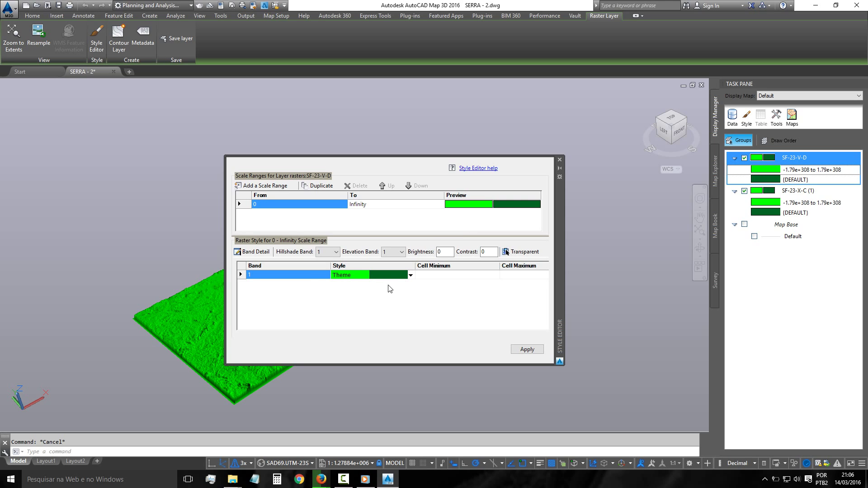
Step: Set Band 1 style to Full Color and apply it, turning the tile dark blue
left_click(412, 277)
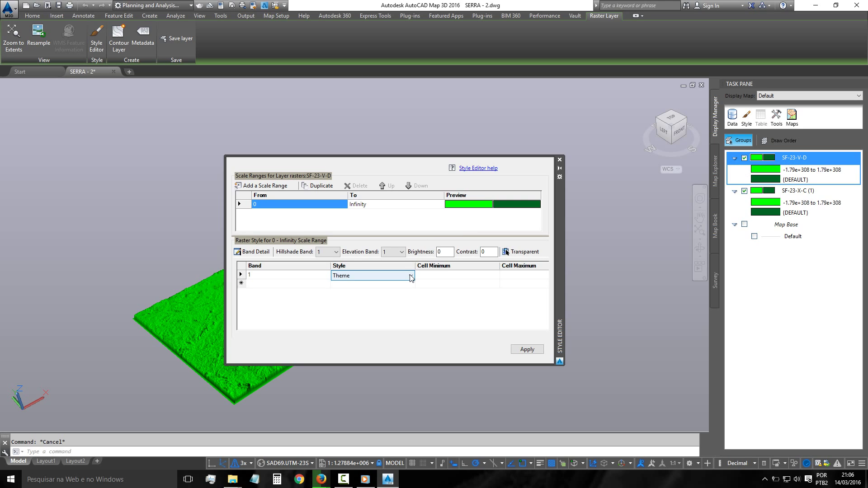
left_click(411, 277)
left_click(353, 291)
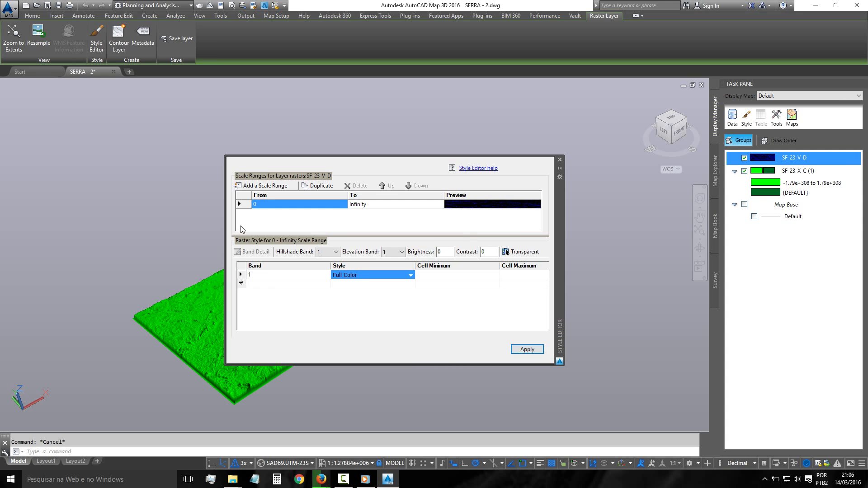
mouse_move(554, 215)
left_mouse_down()
mouse_move(802, 104)
mouse_move(802, 112)
left_mouse_up()
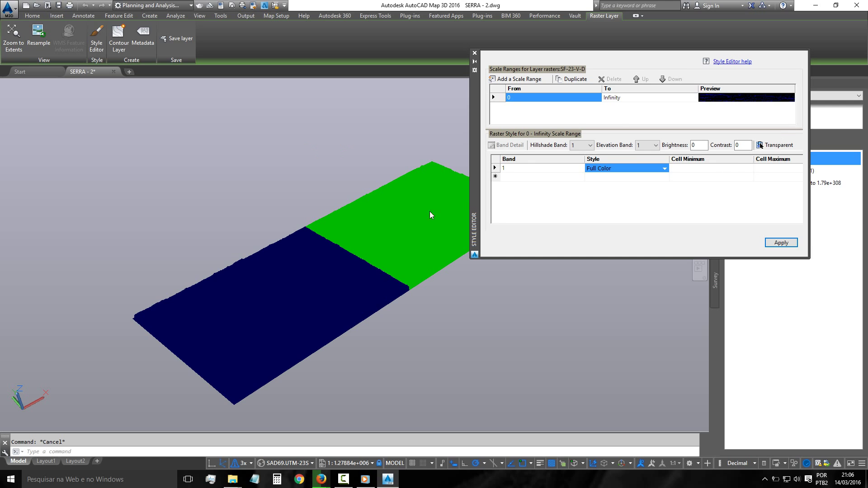
left_click(387, 211)
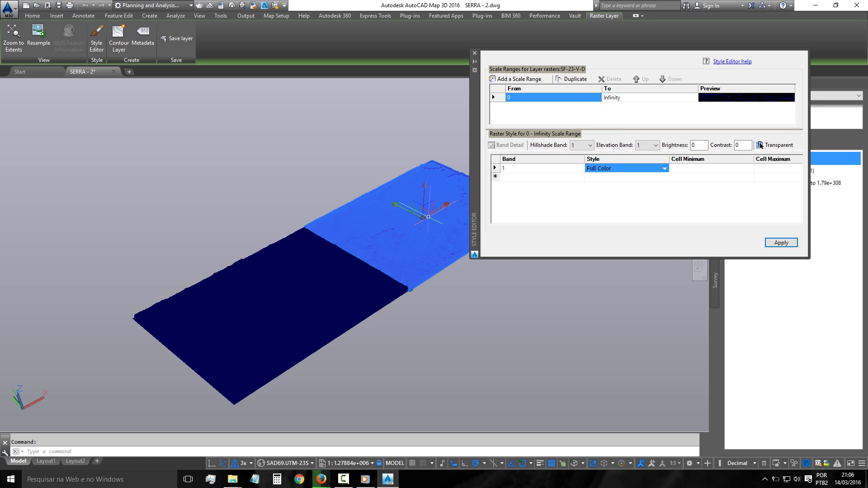
left_click(781, 243)
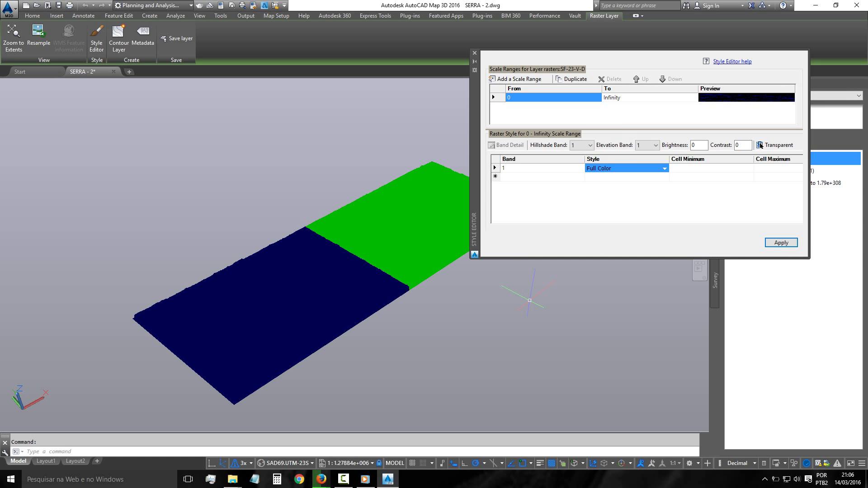
left_click_drag(471, 106, 105, 58)
Step: Set SF-23-X-C (1) Band 1 style to Full Color and close the Style Editor
left_click(759, 193)
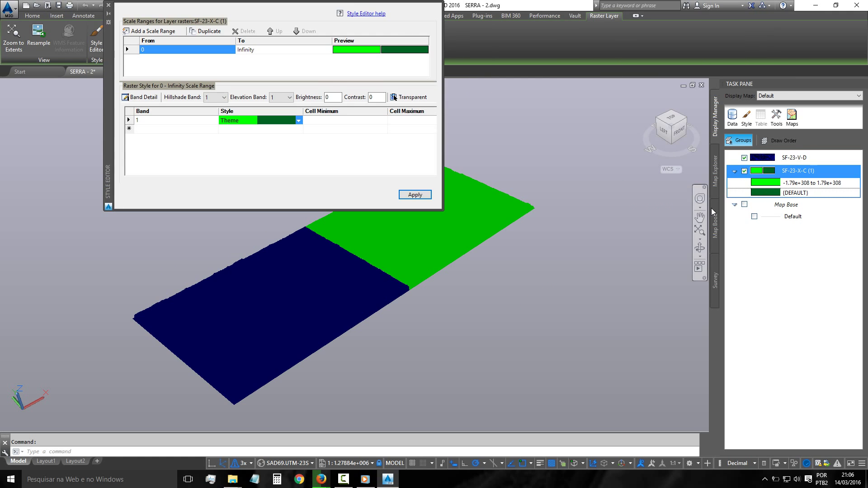
left_click(301, 120)
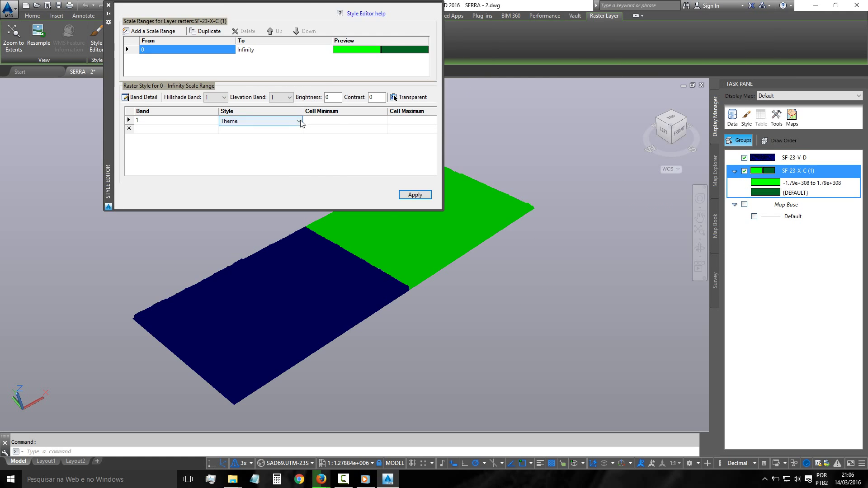
left_click(299, 121)
left_click(260, 140)
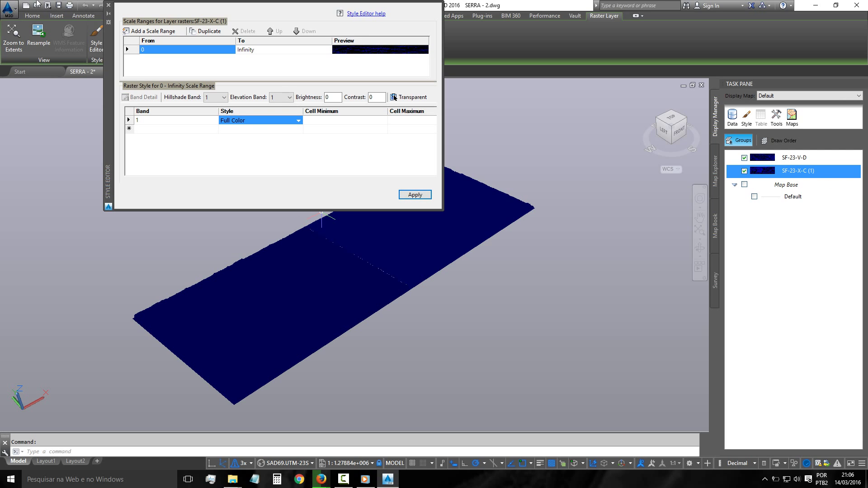
left_click(109, 5)
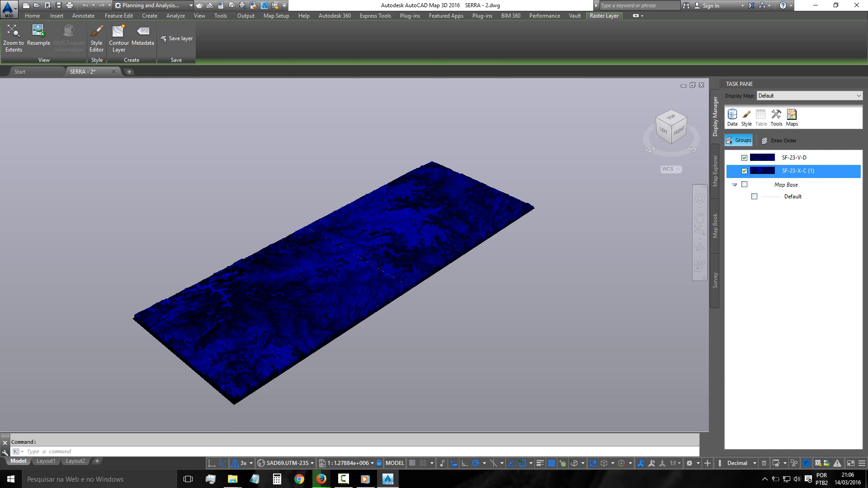
Step: Zoom and orbit the terrain, view it from the left, then return to the isometric Home view
scroll(389, 279, "up", 1)
middle_click_drag(356, 278, 368, 251, "shift")
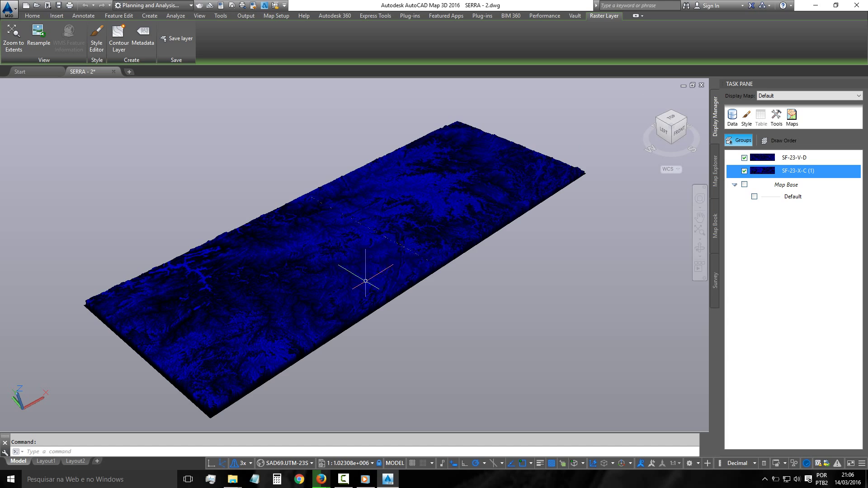
scroll(353, 288, "up", 4)
scroll(353, 288, "up", 3)
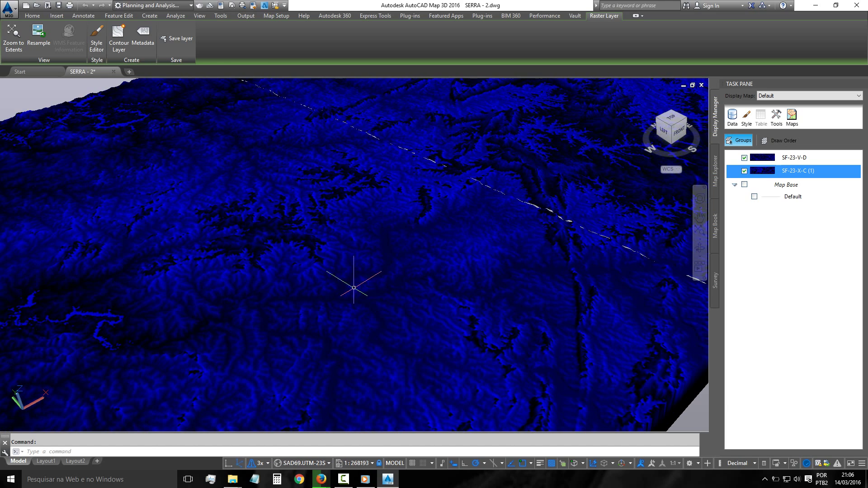
left_click(660, 133)
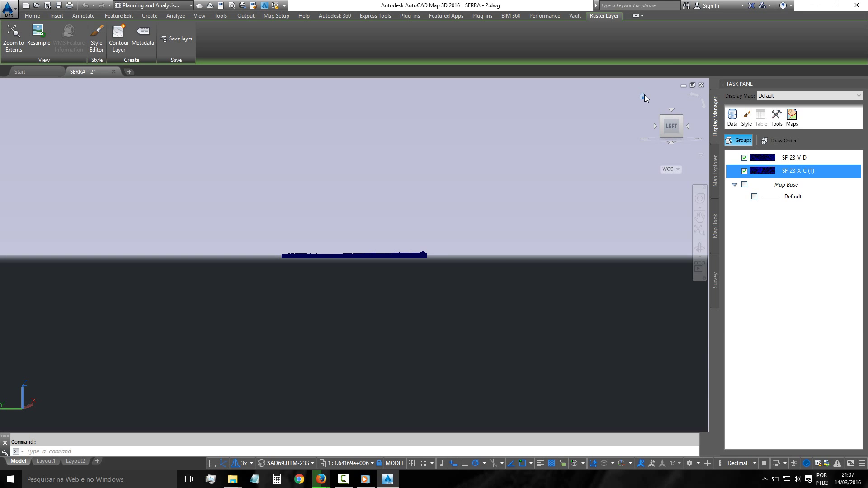
left_click(643, 95)
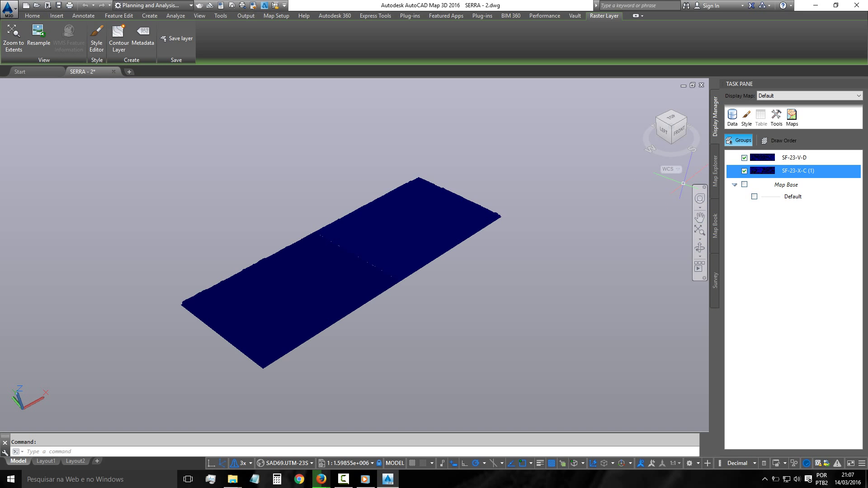
Step: Open and dismiss the WCS menu, then zoom in on the blue terrain
left_click(680, 170)
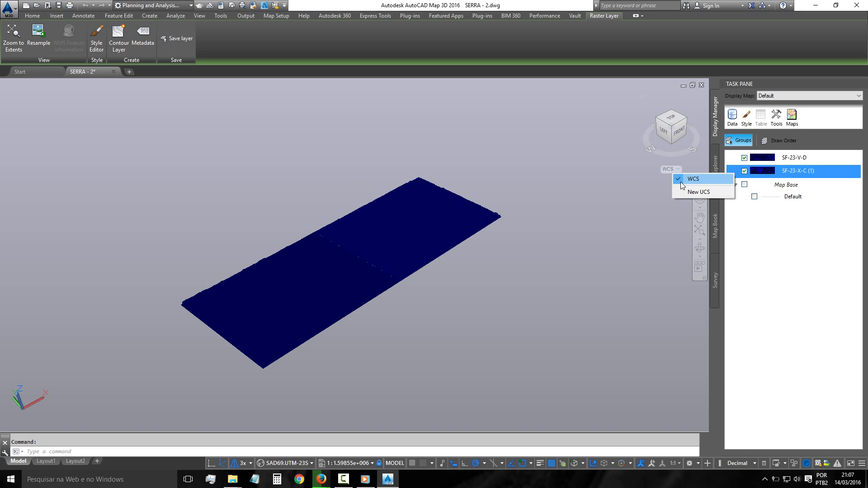
left_click(647, 261)
left_click(647, 295)
left_click(377, 243)
scroll(330, 271, "up", 2)
scroll(334, 274, "up", 1)
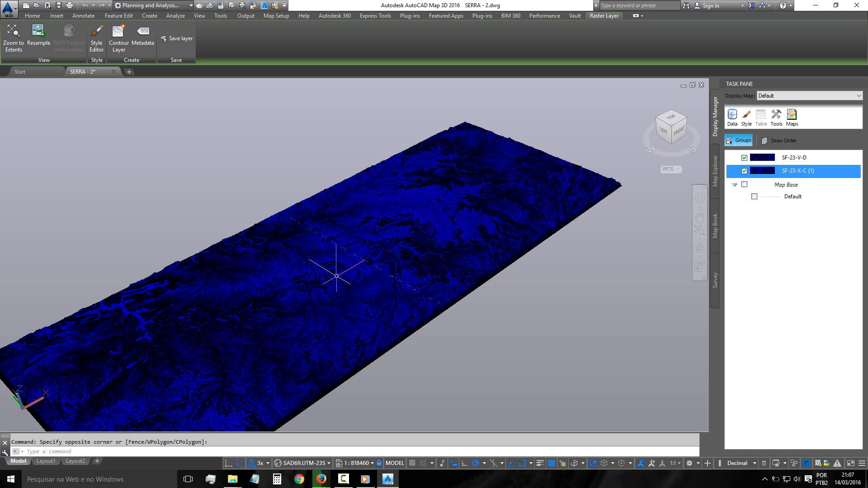
scroll(335, 274, "up", 1)
scroll(337, 271, "up", 1)
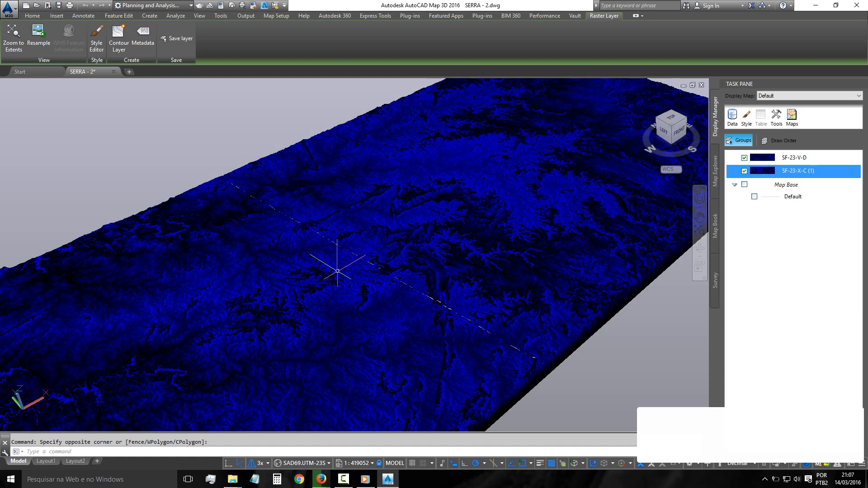
mouse_move(669, 128)
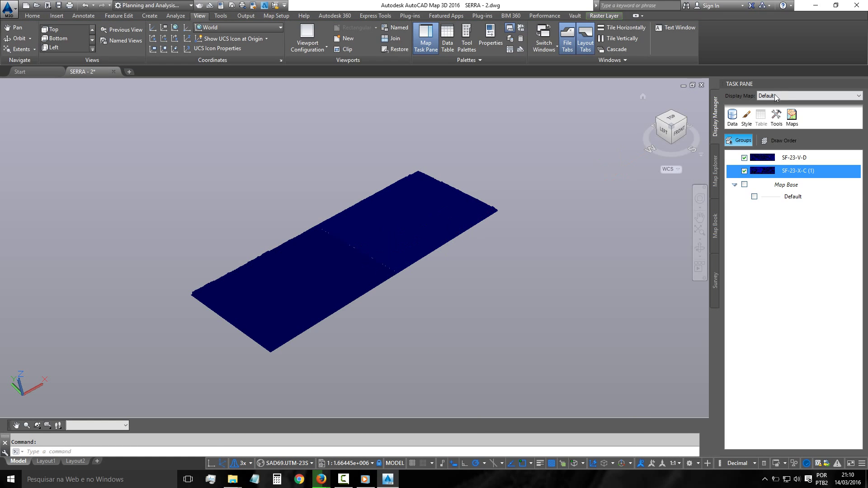
Step: Switch the SF-23-V-D band 1 style to Theme, showing Height 0–1796 in 5 rules
left_click(766, 160)
left_click(746, 117)
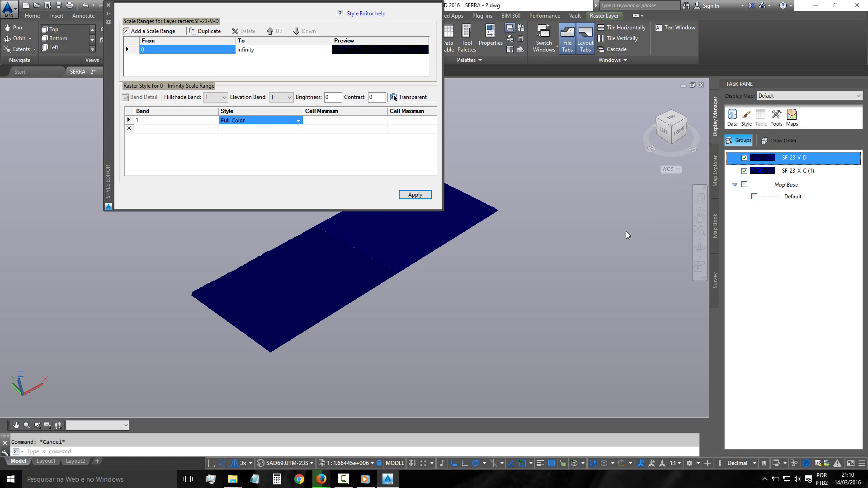
left_click(297, 122)
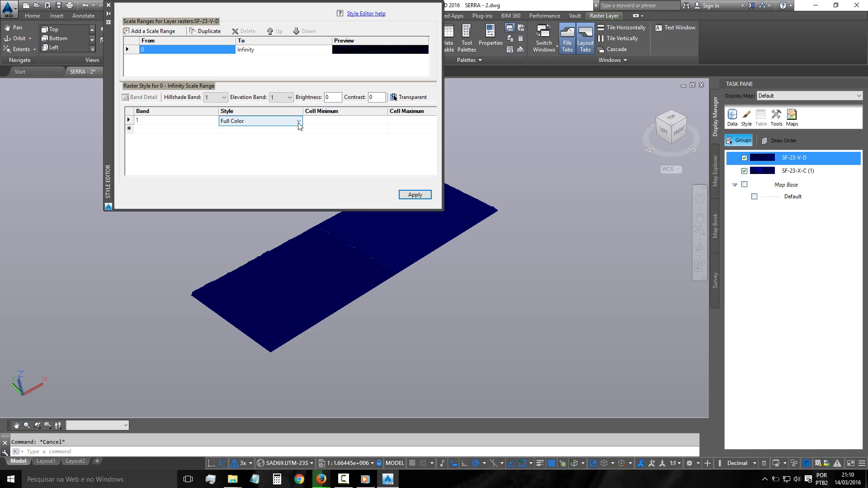
left_click(298, 122)
left_click(228, 130)
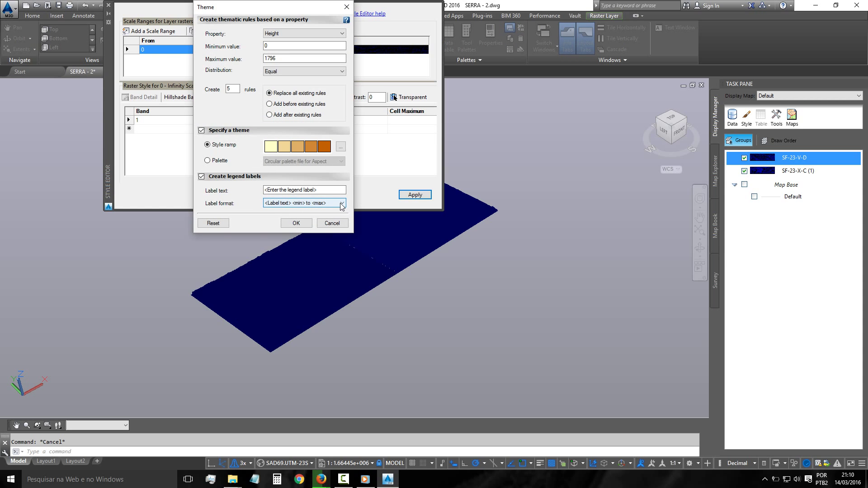
Step: Colour the SF-23-V-D height theme with the USGS National Map palette in 22 ranges and apply
left_click(342, 206)
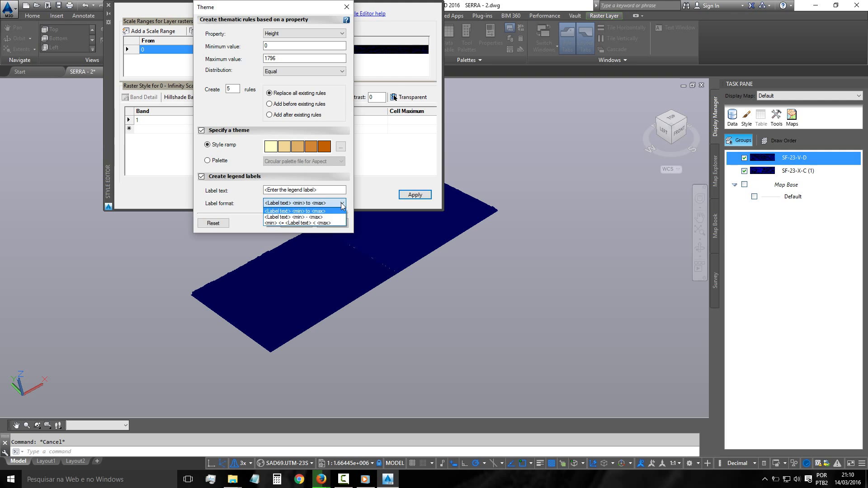
left_click_drag(259, 9, 315, 124)
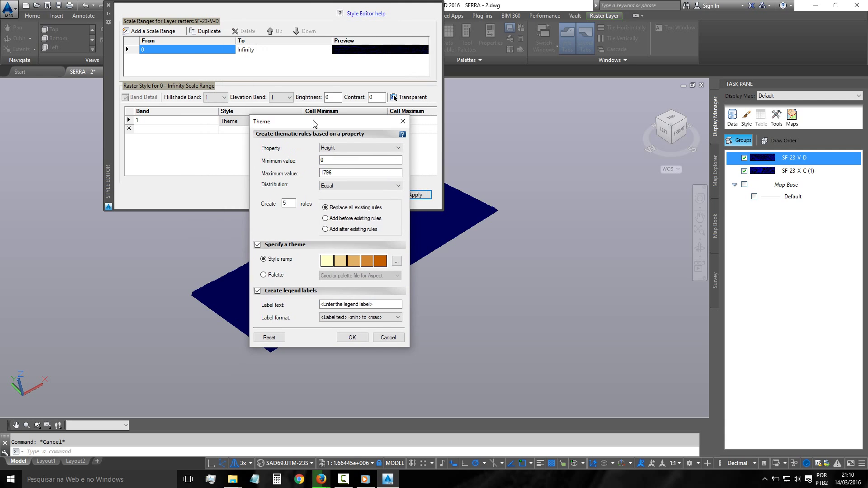
left_click(264, 275)
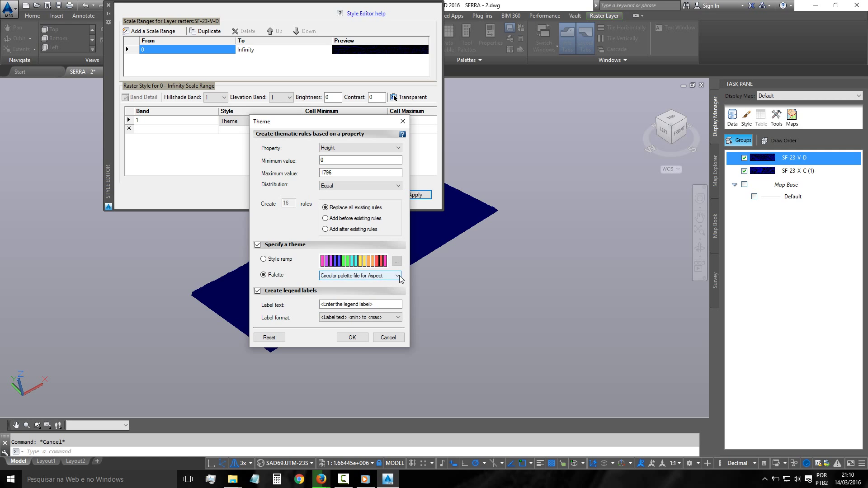
left_click(391, 276)
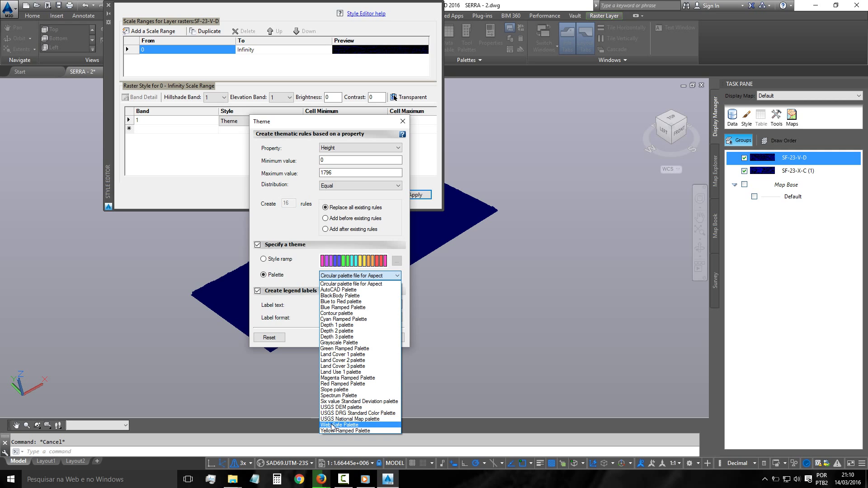
left_click(364, 419)
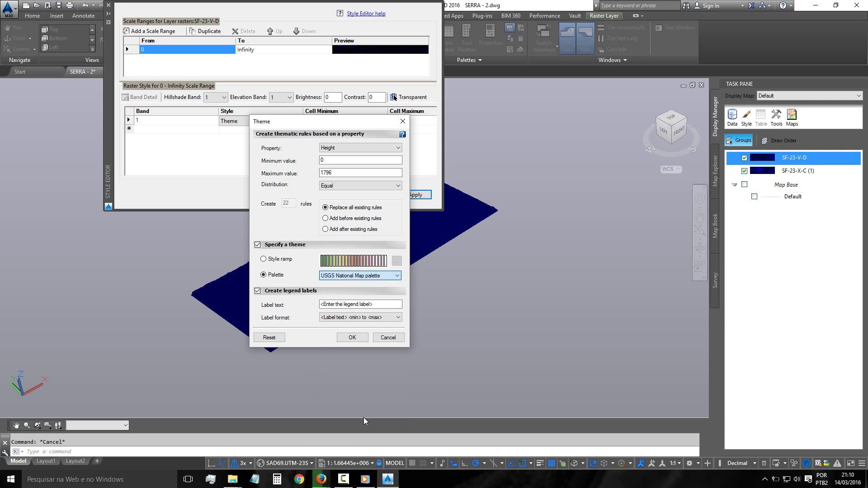
left_click(352, 337)
left_click(412, 195)
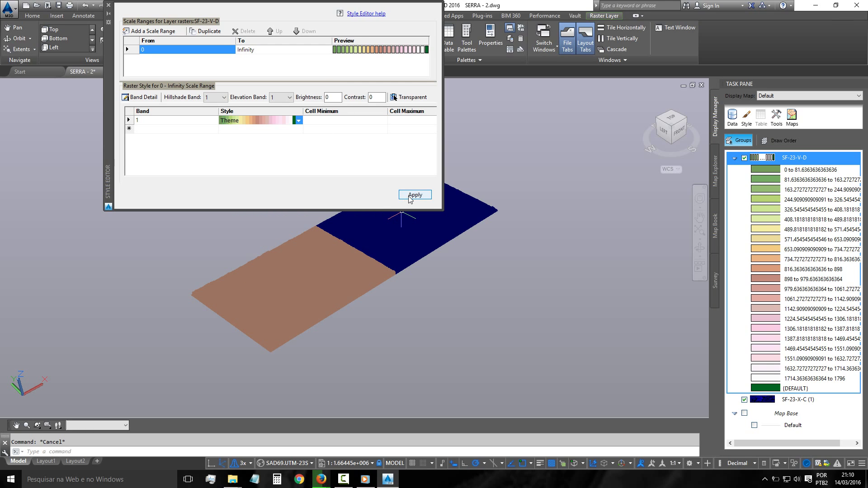
Step: Reopen the Theme and switch to the USGS DEM palette with 7 ranges, then apply
left_click(297, 120)
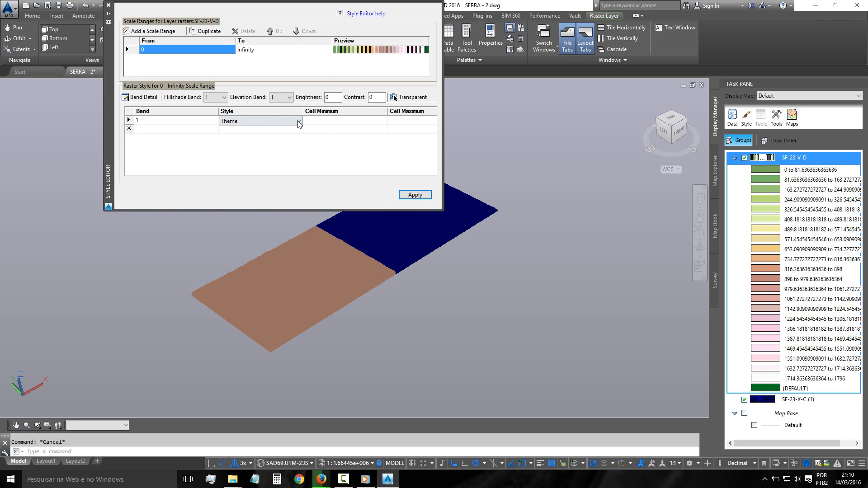
left_click(299, 122)
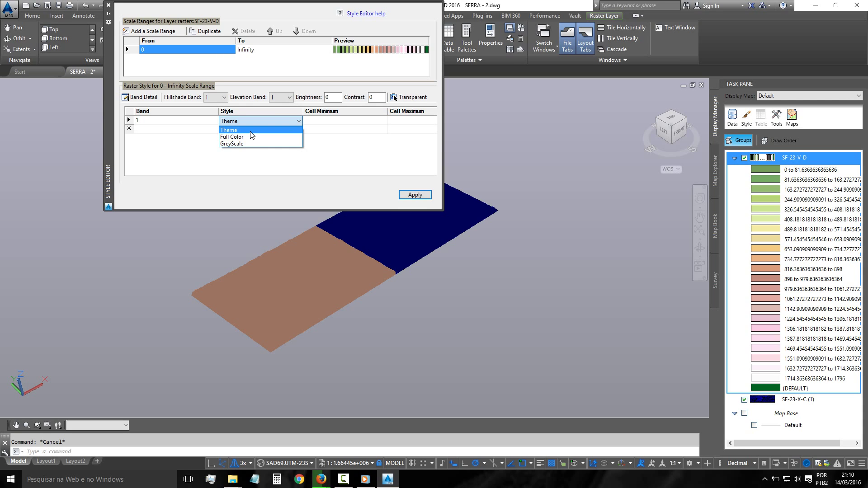
left_click(289, 130)
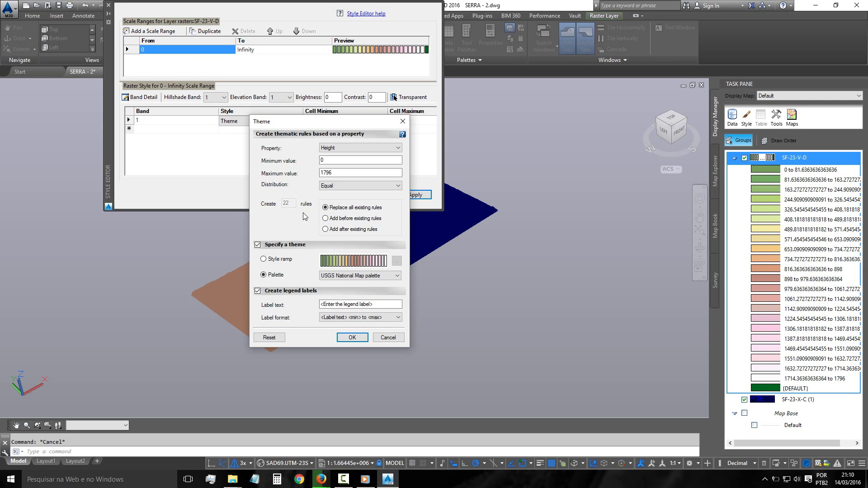
left_click(385, 275)
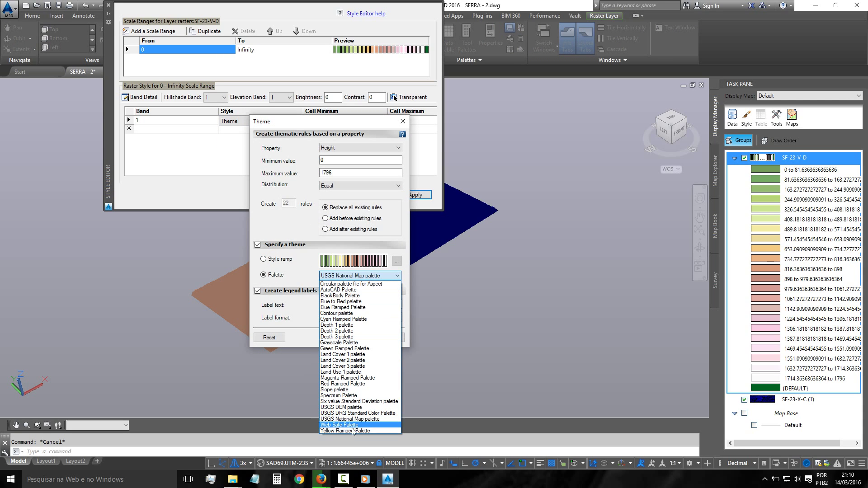
left_click(347, 413)
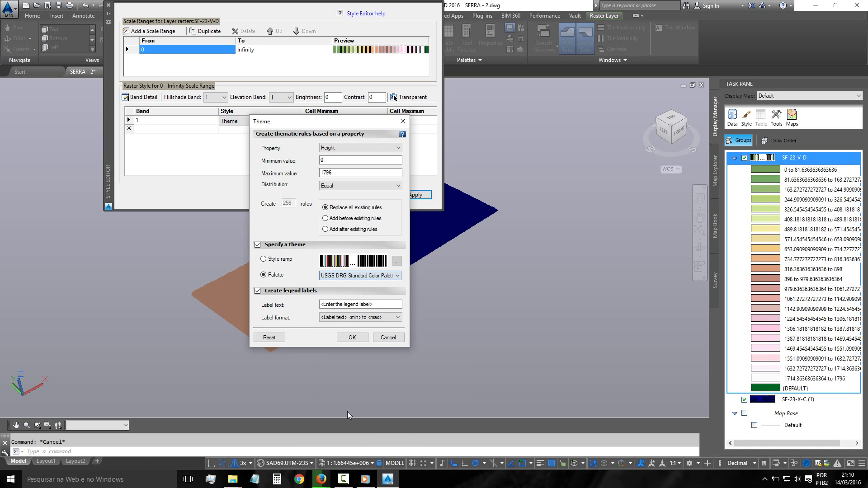
left_click(383, 275)
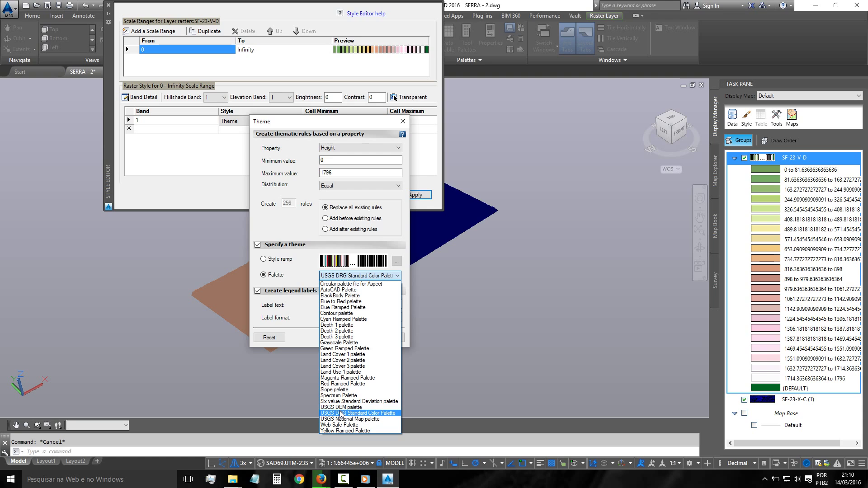
left_click(361, 408)
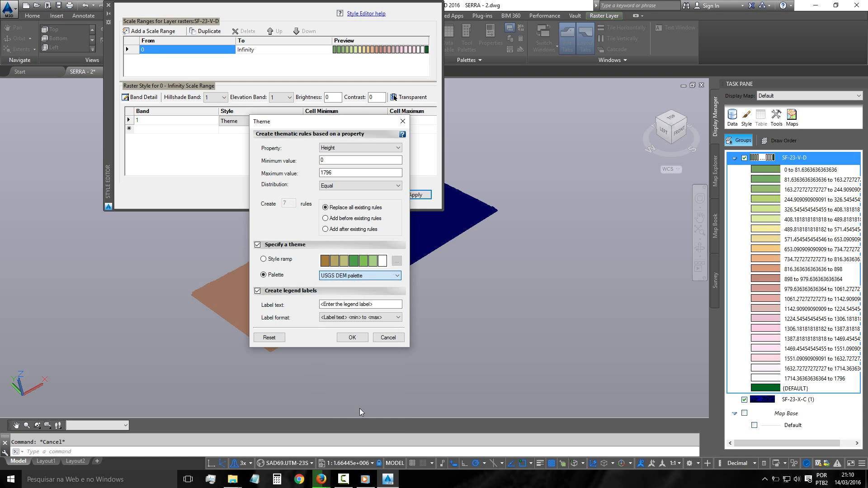
left_click(351, 341)
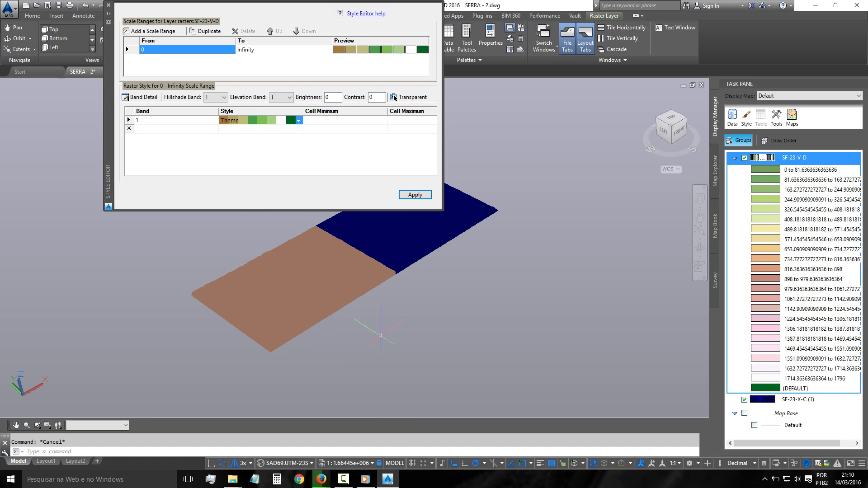
left_click(414, 194)
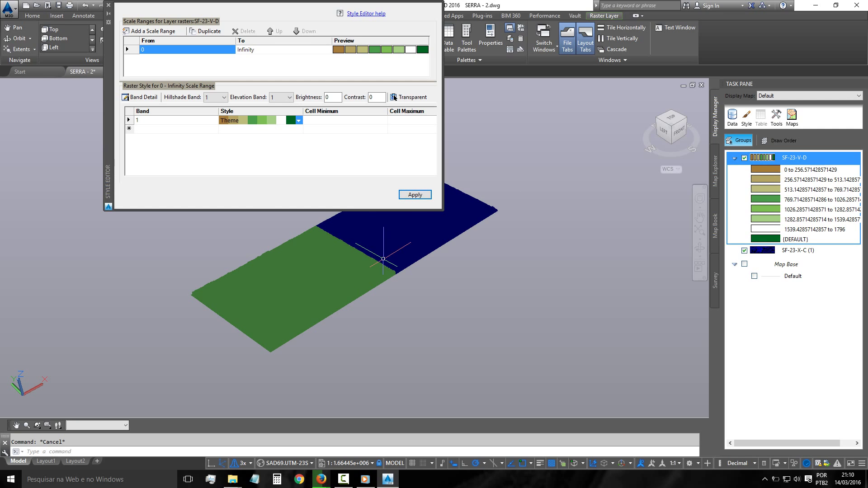
Step: Theme SF-23-X-C (1) by Height 0–1775 in 7 rules with the USGS DEM palette
left_click(767, 255)
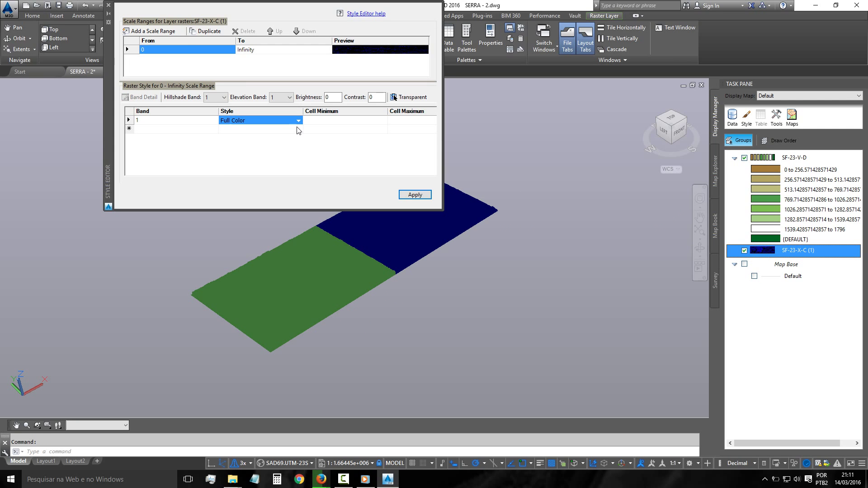
left_click(298, 120)
left_click(229, 130)
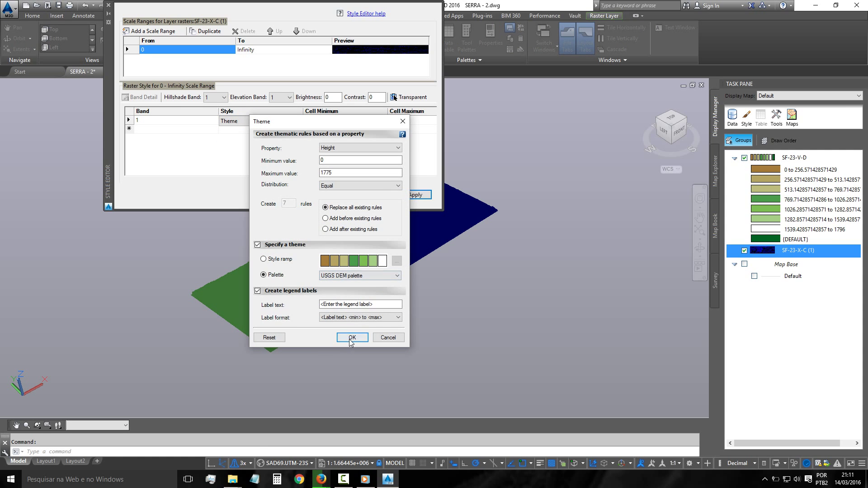
left_click(350, 340)
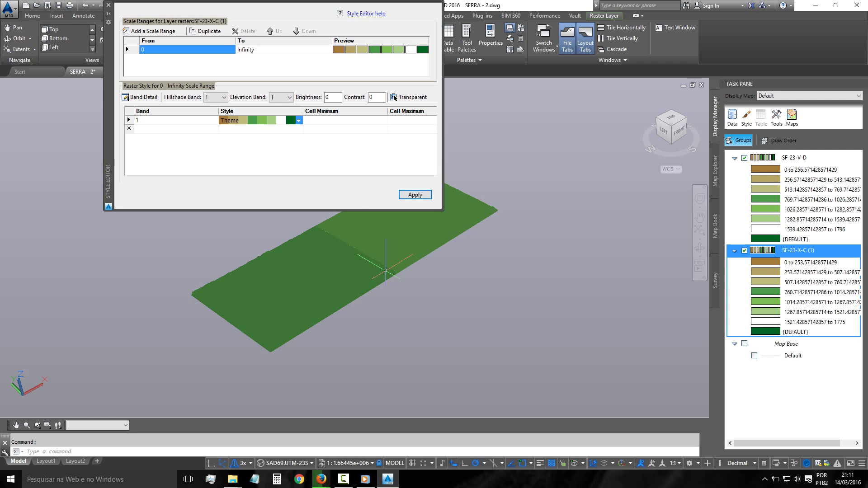
Step: Close the Style Editor and zoom in on the green terrain relief
left_click(108, 5)
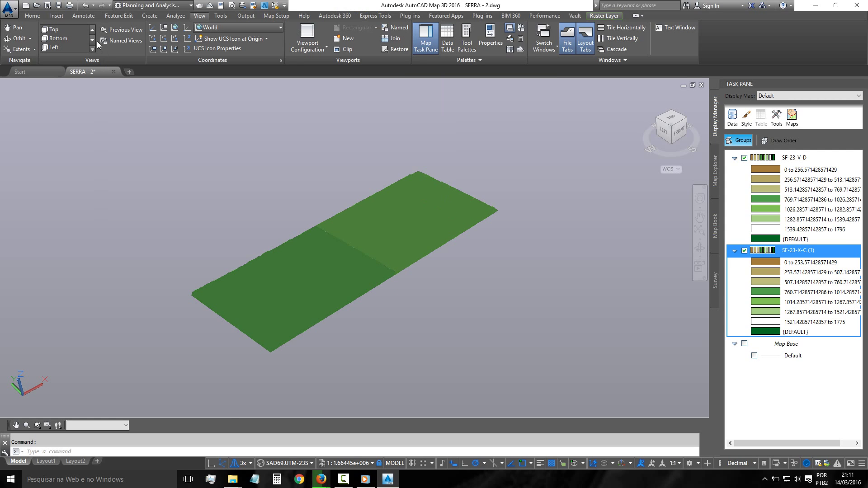
scroll(365, 317, "up", 2)
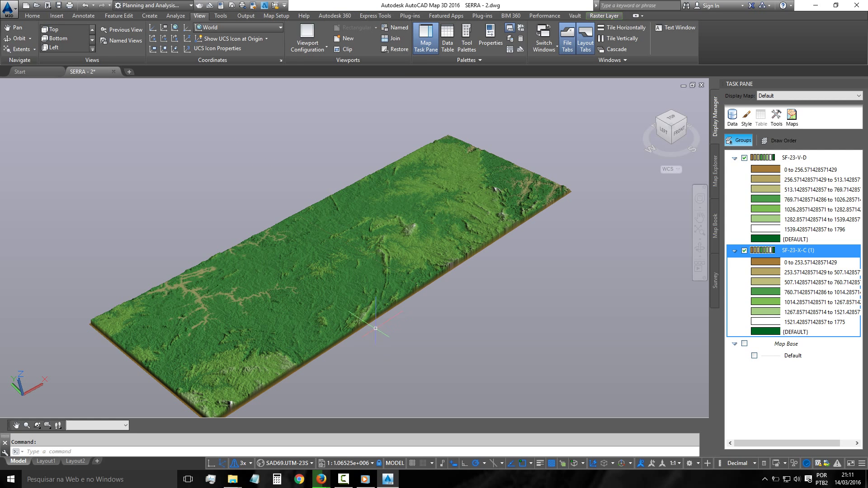
scroll(368, 305, "up", 1)
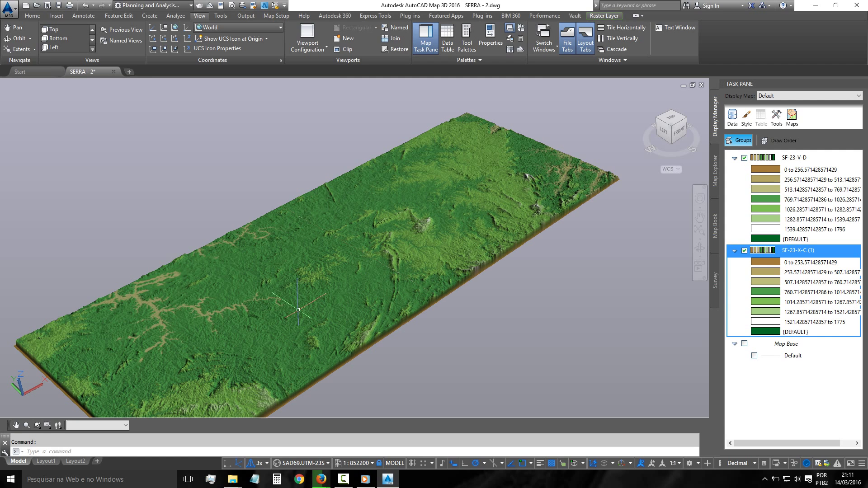
middle_click_drag(300, 294, 314, 256)
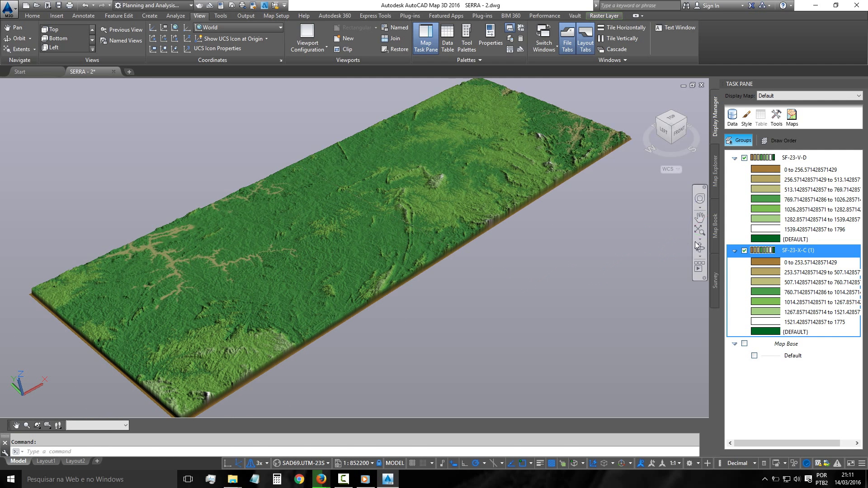
Step: Orbit around the terrain to inspect the ridges from low oblique and left-side angles
left_click(699, 249)
left_click_drag(365, 272, 349, 275)
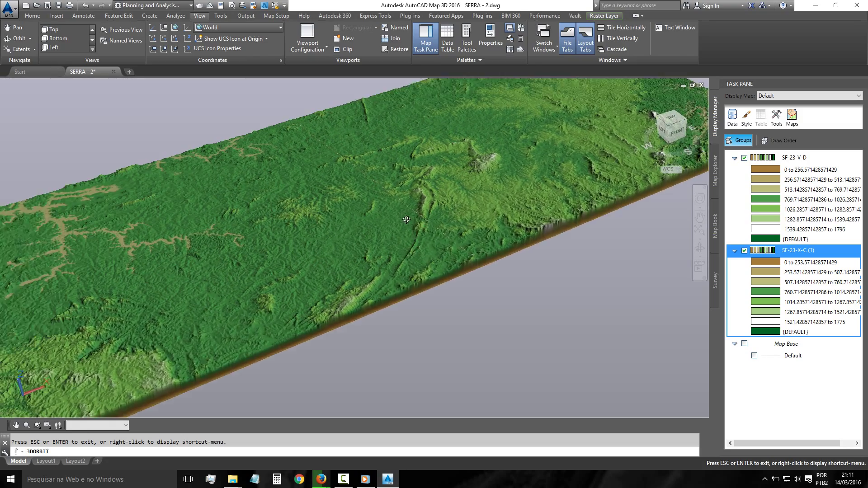
left_click_drag(435, 219, 455, 165)
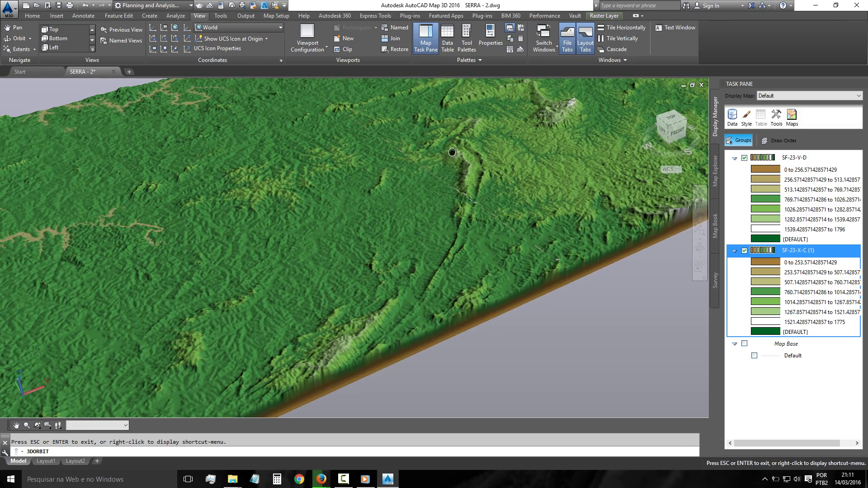
scroll(393, 213, "up", 5)
scroll(380, 223, "down", 3)
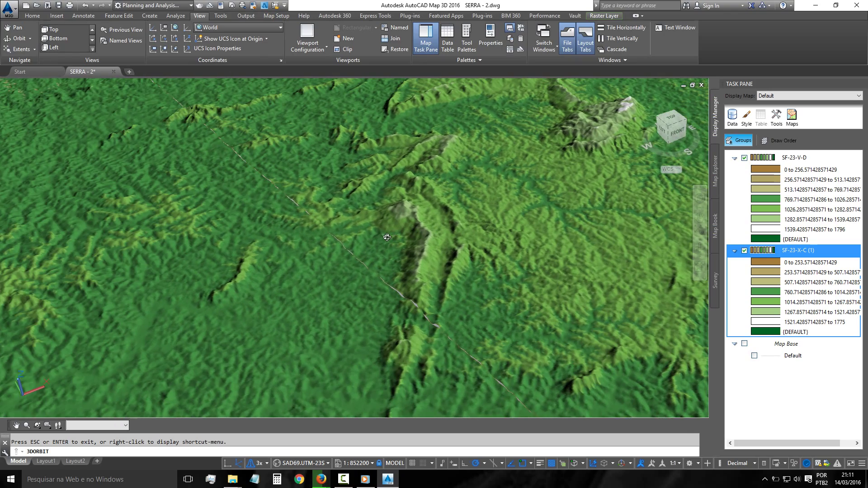
middle_click_drag(436, 203, 328, 221)
mouse_move(329, 262)
left_mouse_down()
mouse_move(384, 257)
mouse_move(362, 264)
mouse_move(315, 143)
mouse_move(333, 234)
mouse_move(352, 226)
left_mouse_up()
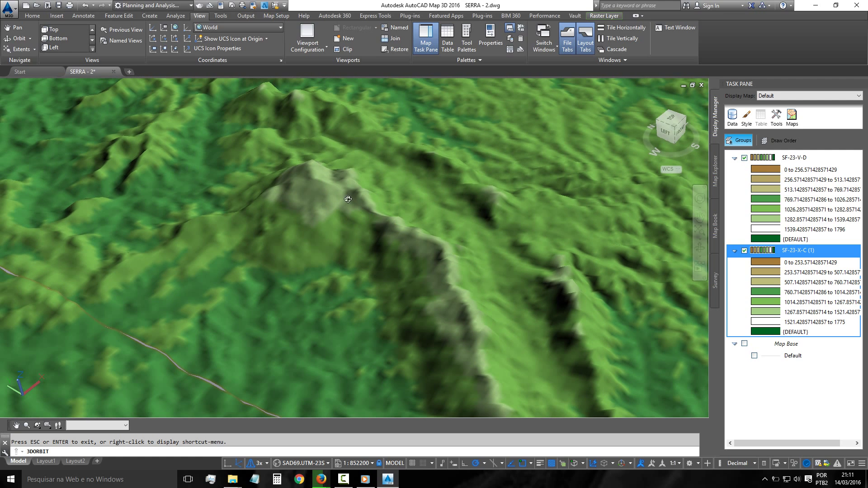
mouse_move(331, 252)
left_mouse_down()
mouse_move(347, 201)
mouse_move(332, 279)
mouse_move(319, 271)
mouse_move(319, 260)
mouse_move(396, 251)
mouse_move(405, 261)
left_mouse_up()
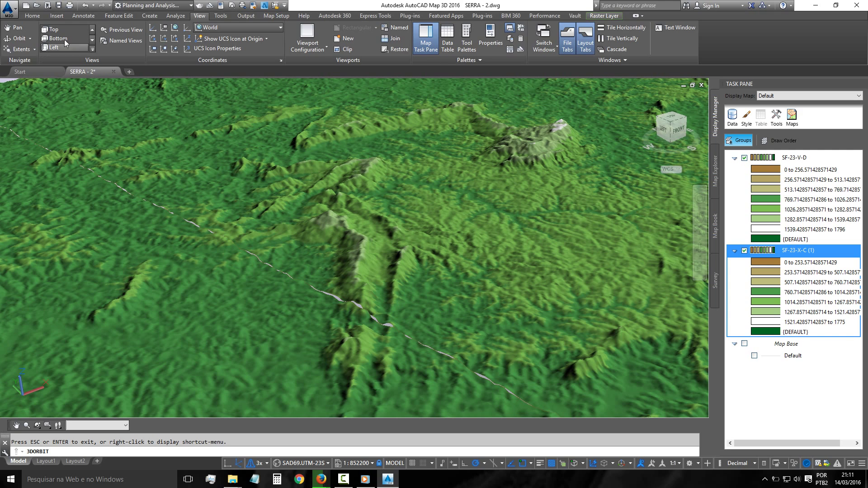
left_click(92, 50)
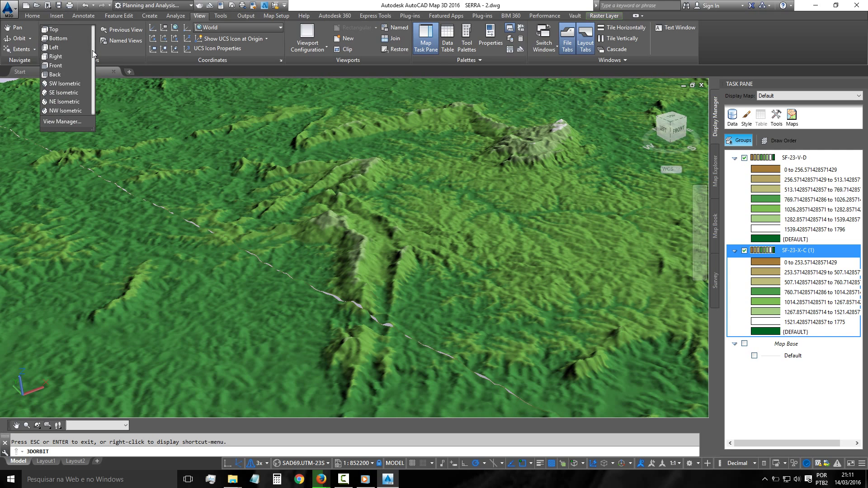
Step: Show the terrain in turn from the SW, SE, NE and NW Isometric preset views
left_click(60, 84)
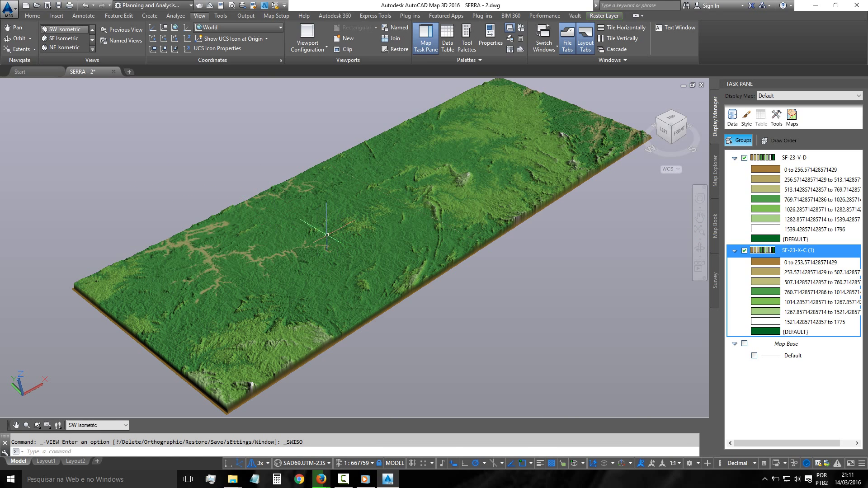
left_click(63, 38)
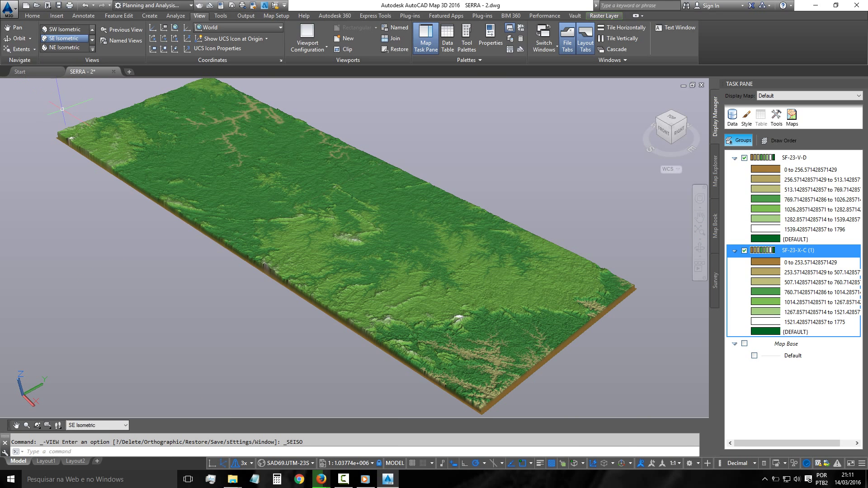
left_click(92, 49)
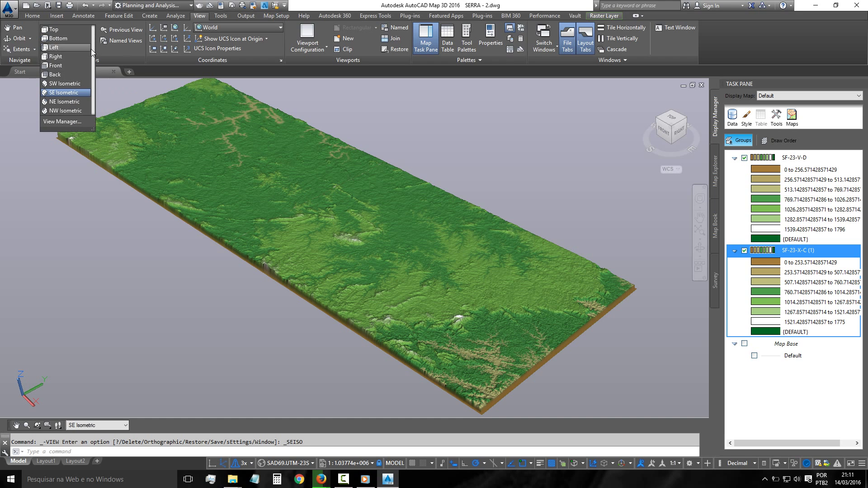
left_click(58, 101)
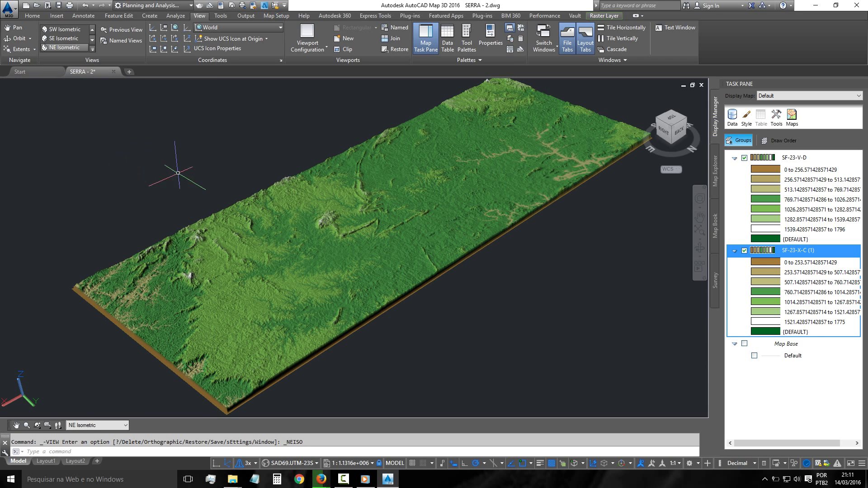
left_click(93, 49)
left_click(58, 111)
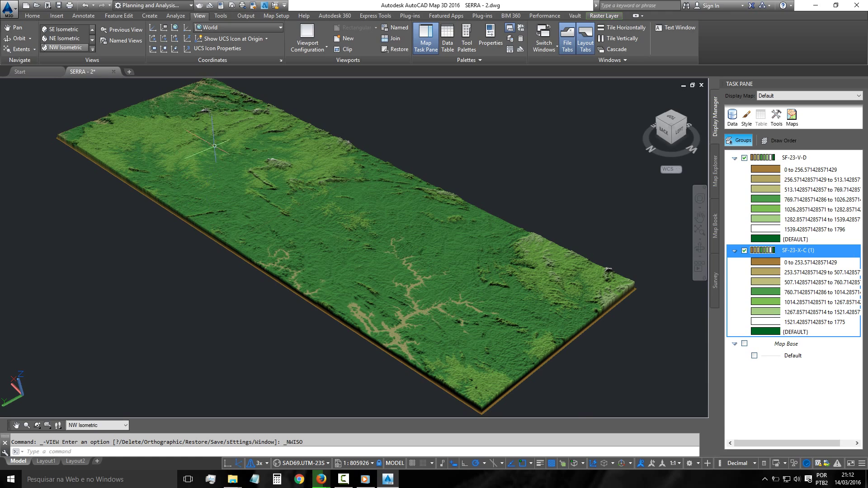
Step: Zoom in close on the terrain relief and pan across it
scroll(308, 187, "up", 2)
scroll(329, 164, "up", 2)
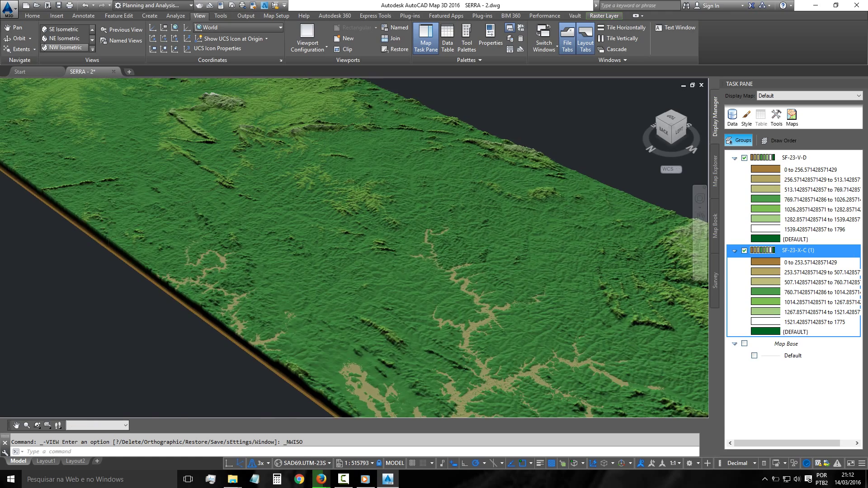
scroll(271, 159, "up", 2)
mouse_move(233, 154)
middle_mouse_down()
mouse_move(221, 276)
mouse_move(235, 284)
middle_mouse_up()
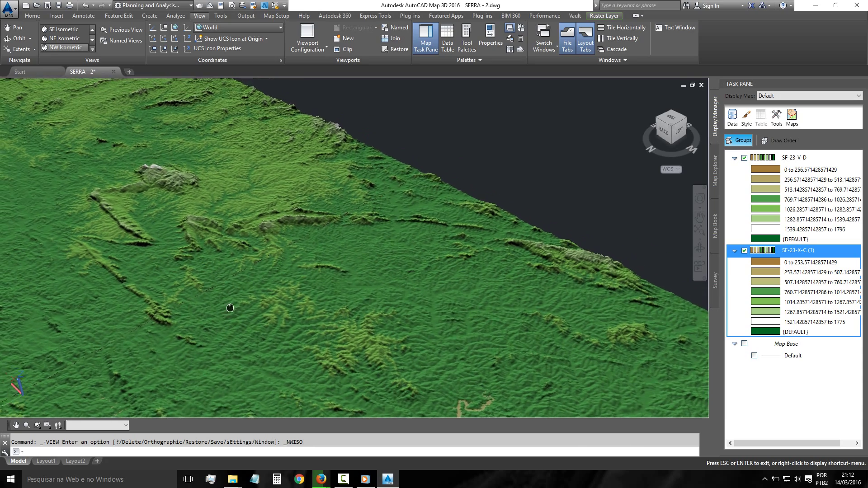
scroll(358, 291, "up", 2)
scroll(358, 292, "up", 2)
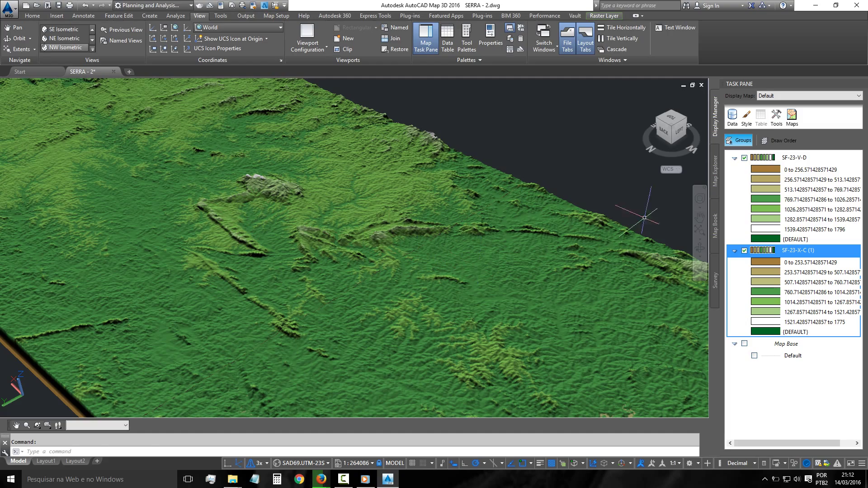
Step: Orbit the terrain with 3DORBIT to several new viewing angles
left_click(698, 247)
left_click_drag(525, 279, 389, 224)
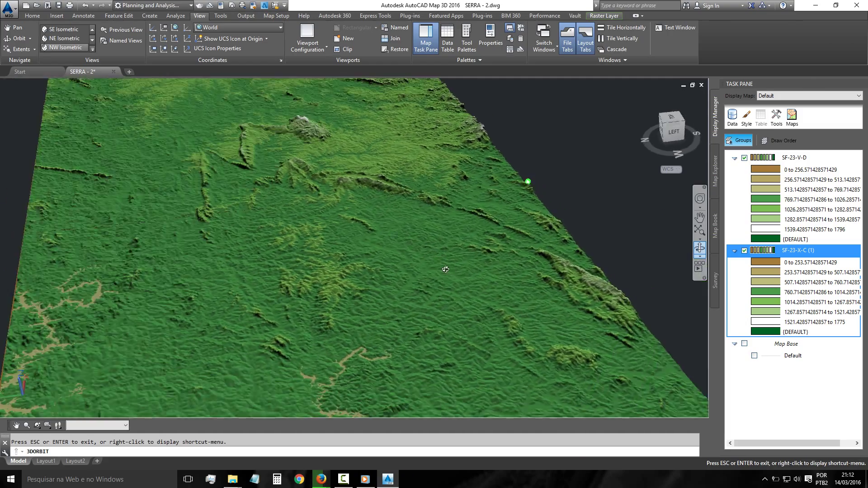
mouse_move(407, 154)
left_mouse_down()
mouse_move(360, 248)
mouse_move(433, 233)
mouse_move(422, 255)
mouse_move(379, 230)
mouse_move(381, 242)
left_mouse_up()
left_click_drag(488, 261, 479, 271)
mouse_move(448, 224)
middle_mouse_down()
mouse_move(358, 285)
mouse_move(325, 344)
mouse_move(354, 348)
mouse_move(347, 324)
mouse_move(422, 265)
middle_mouse_up()
mouse_move(422, 265)
left_mouse_down()
mouse_move(351, 282)
mouse_move(330, 205)
mouse_move(289, 180)
left_mouse_up()
Step: Exit orbit, zoom back out, and open the style editor for layer SF-23-X-C (1)
right_click(289, 180)
left_click(302, 185)
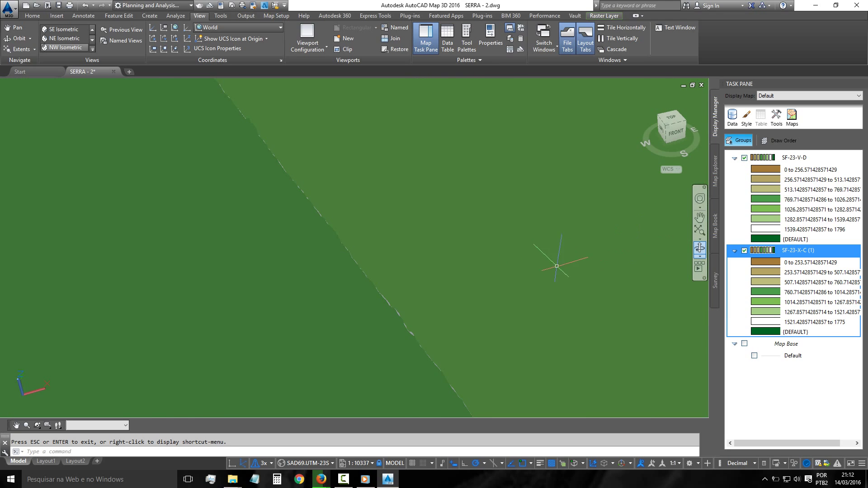
scroll(453, 231, "down", 5)
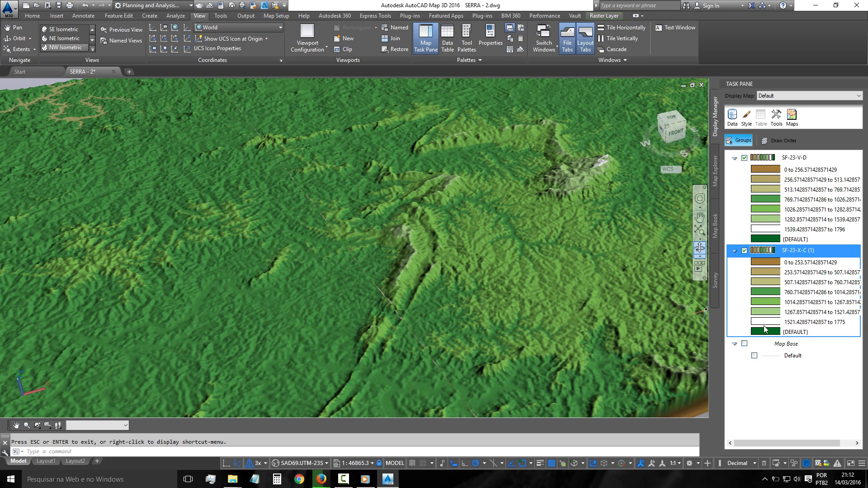
left_click(746, 118)
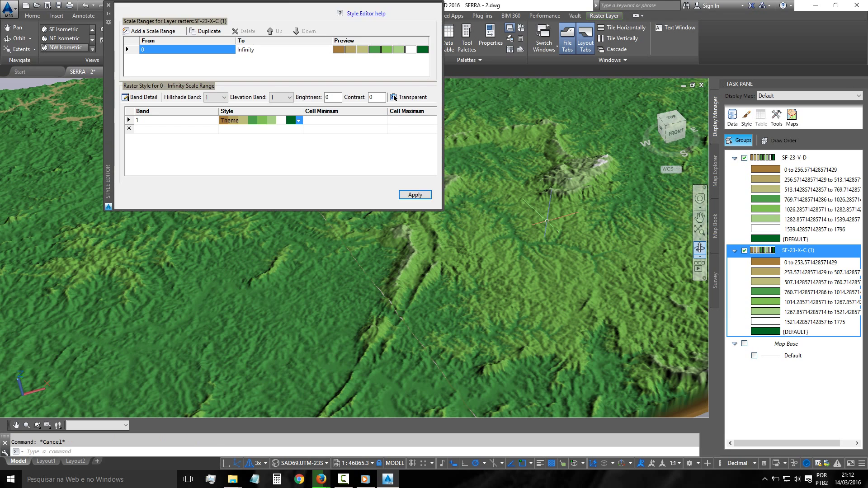